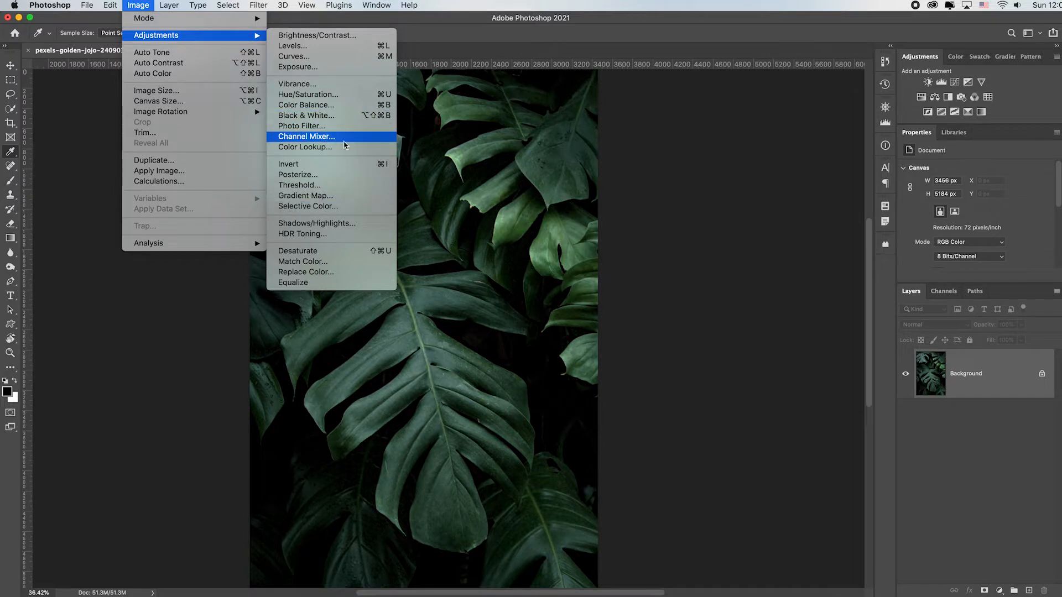
{"action": "left_click", "coordinate": [771, 172]}
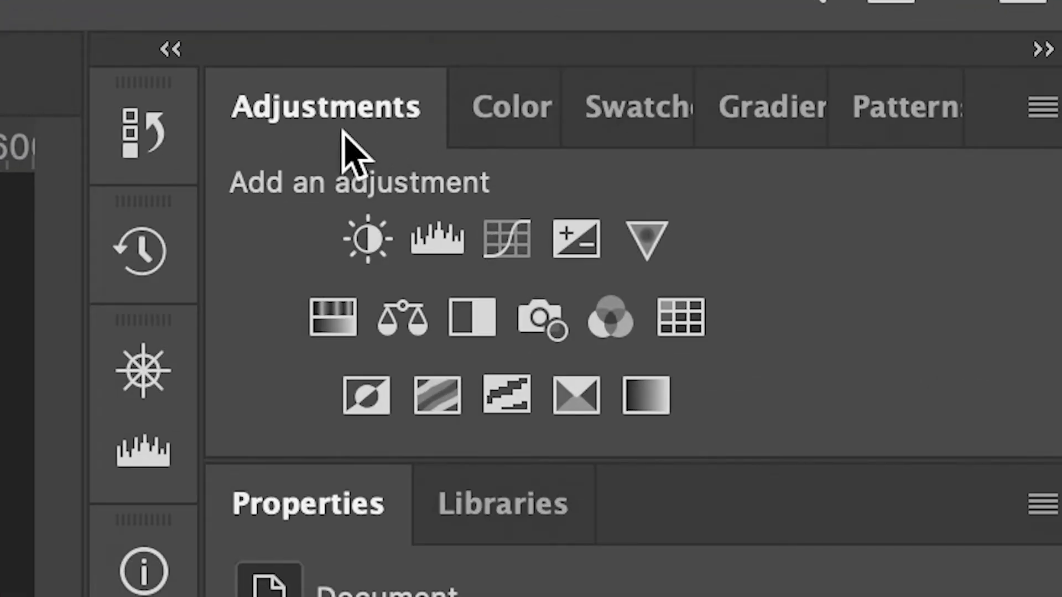
{"action": "left_click", "coordinate": [376, 5]}
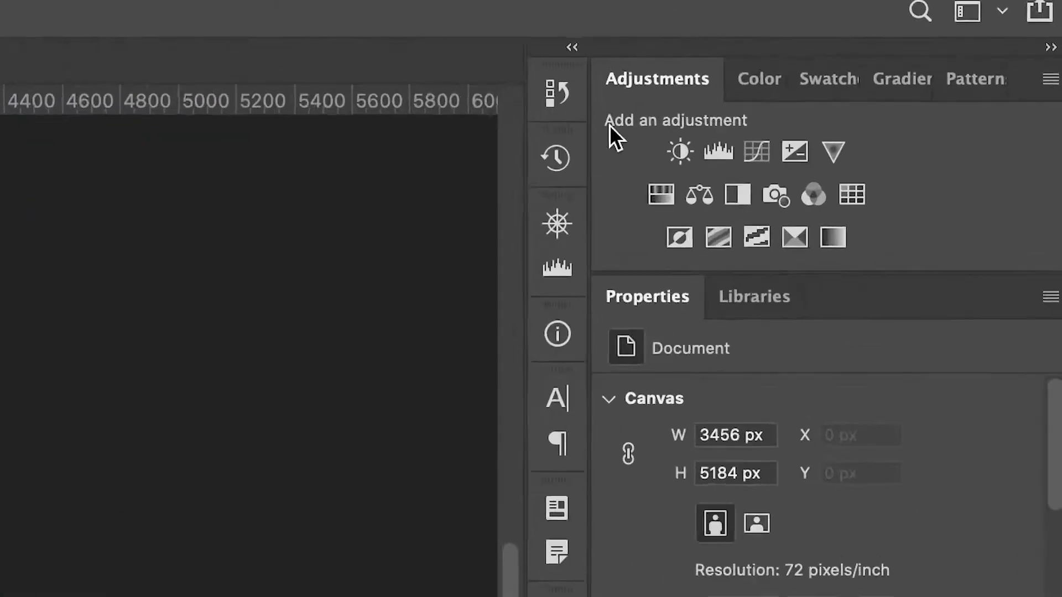
{"action": "left_click", "coordinate": [859, 41]}
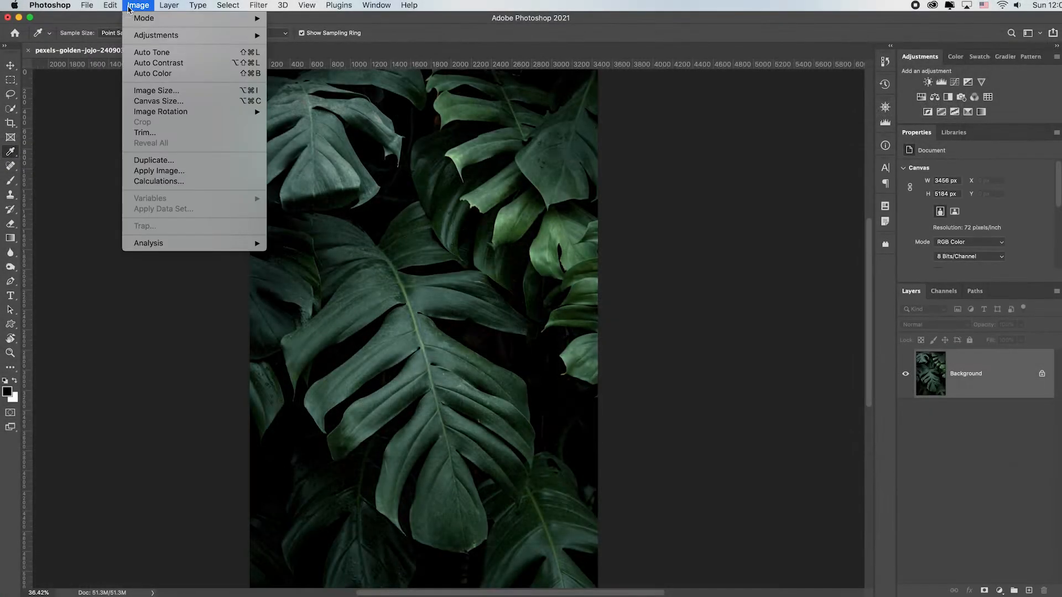
{"action": "mouse_move", "coordinate": [153, 37]}
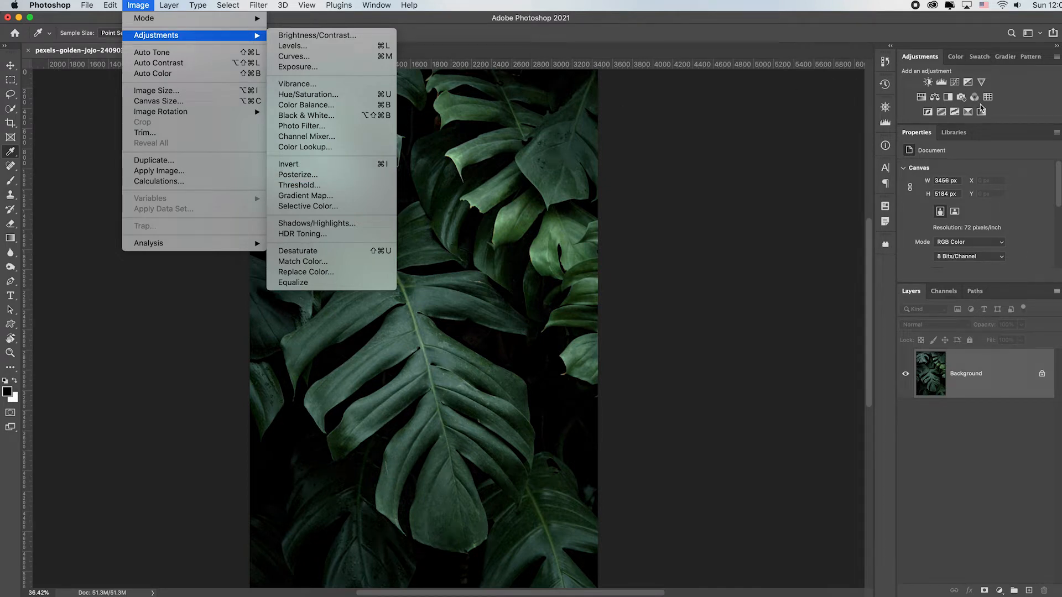
{"action": "left_click", "coordinate": [1028, 98]}
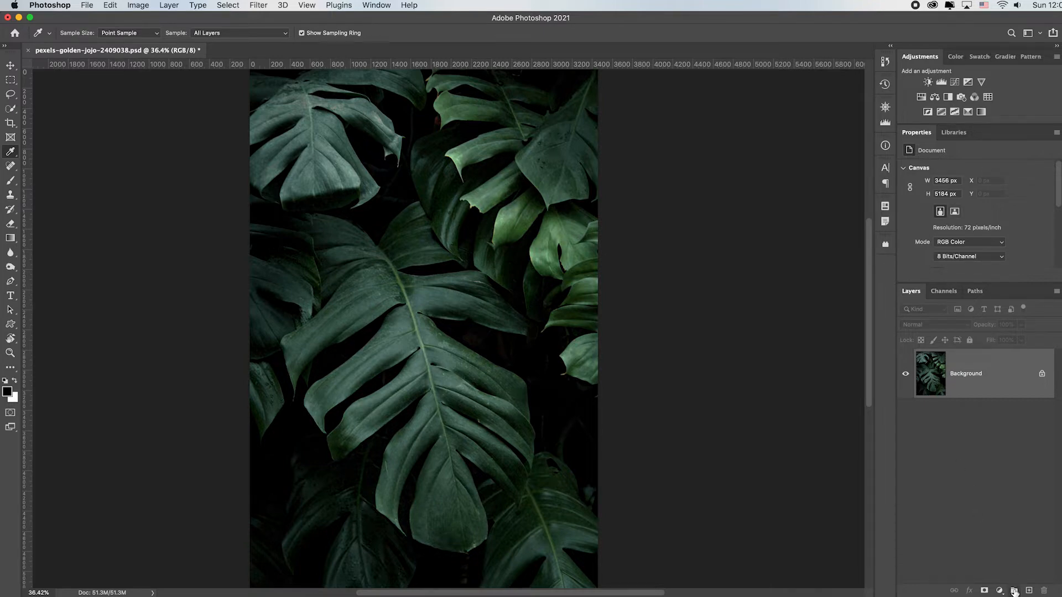
{"action": "left_click", "coordinate": [998, 591]}
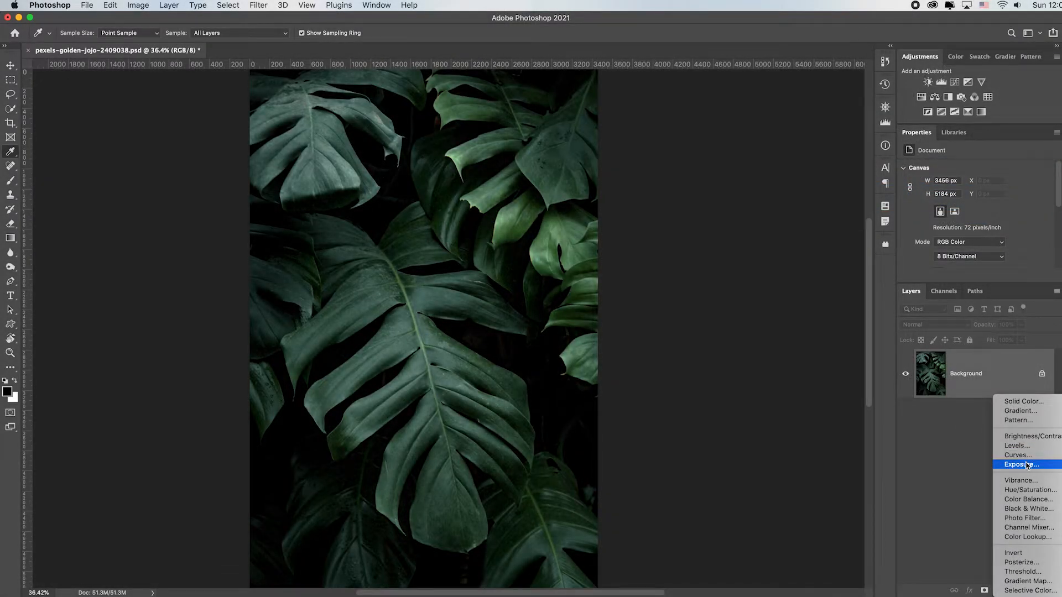
{"action": "left_click", "coordinate": [1027, 110]}
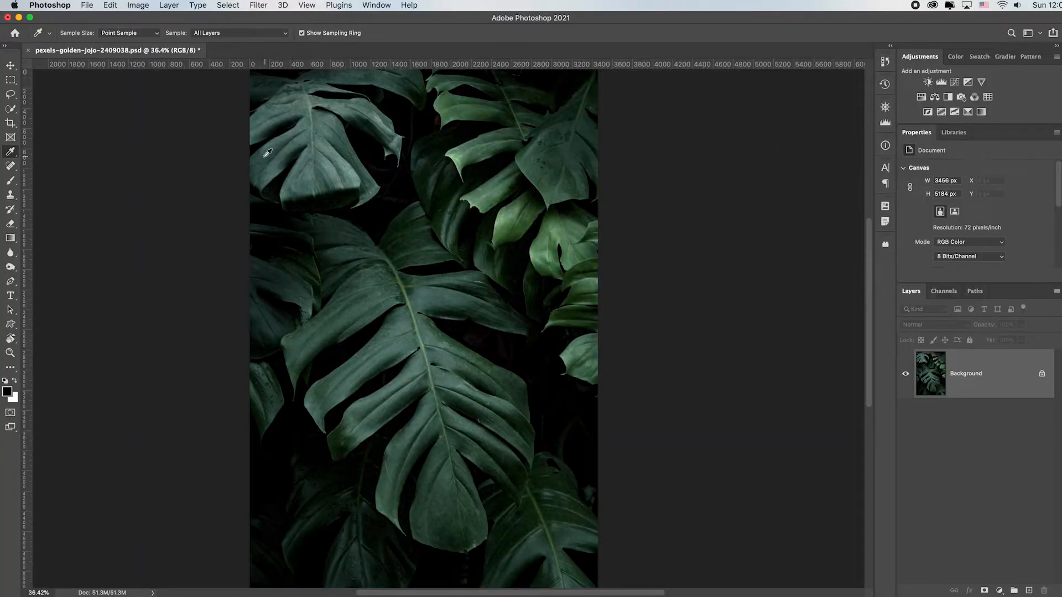
{"action": "left_click", "coordinate": [87, 5]}
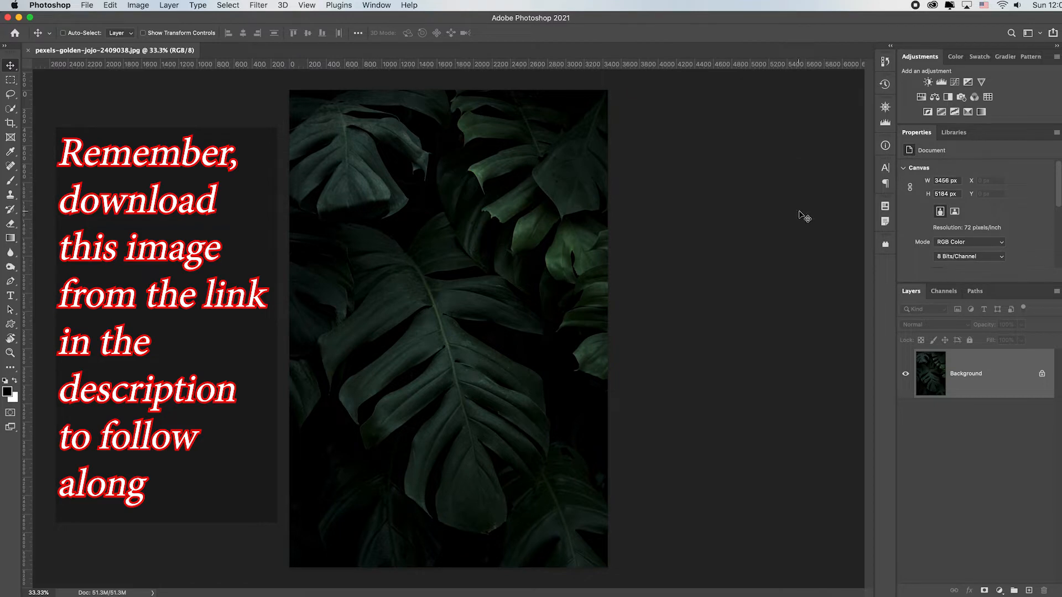
- Add a Brightness/Contrast adjustment layer above the Background and apply its automatic correction
{"action": "left_click", "coordinate": [927, 82]}
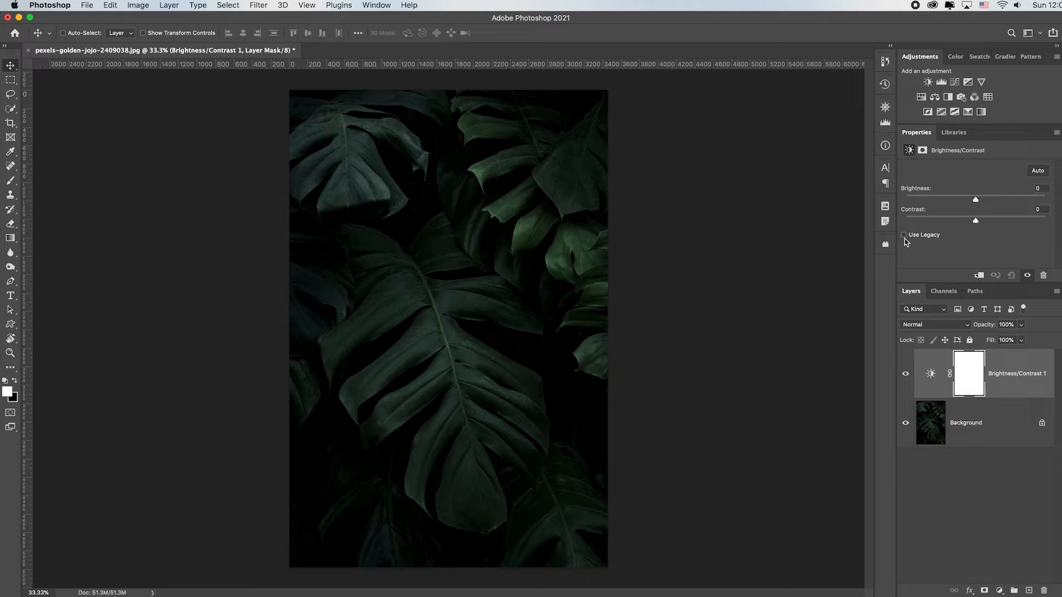
{"action": "left_click", "coordinate": [1037, 171]}
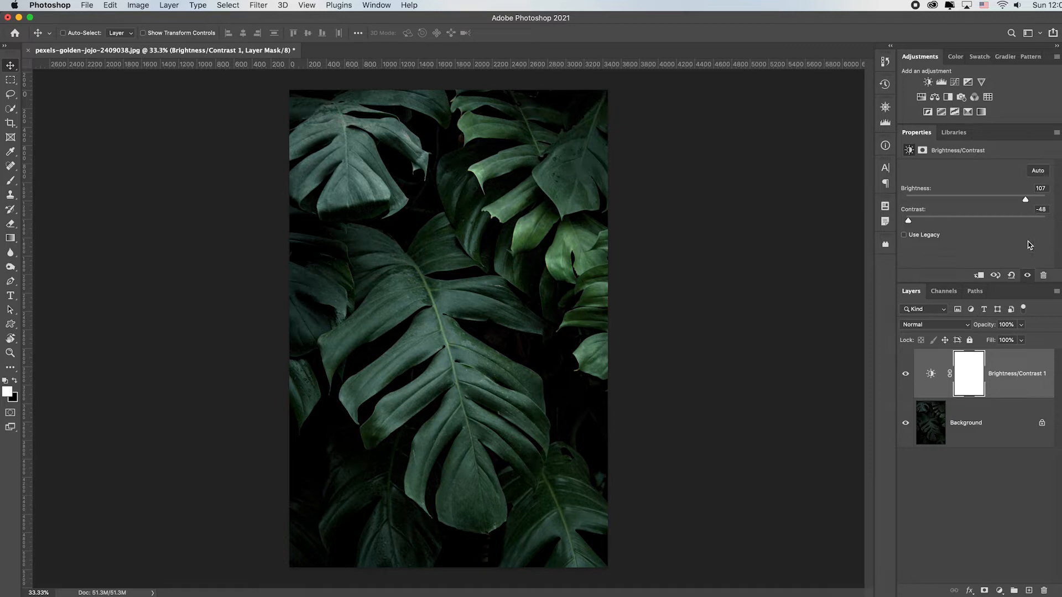
- Compare the leaf image with and without the correction by toggling the Brightness/Contrast layer's visibility
{"action": "left_click", "coordinate": [1027, 276]}
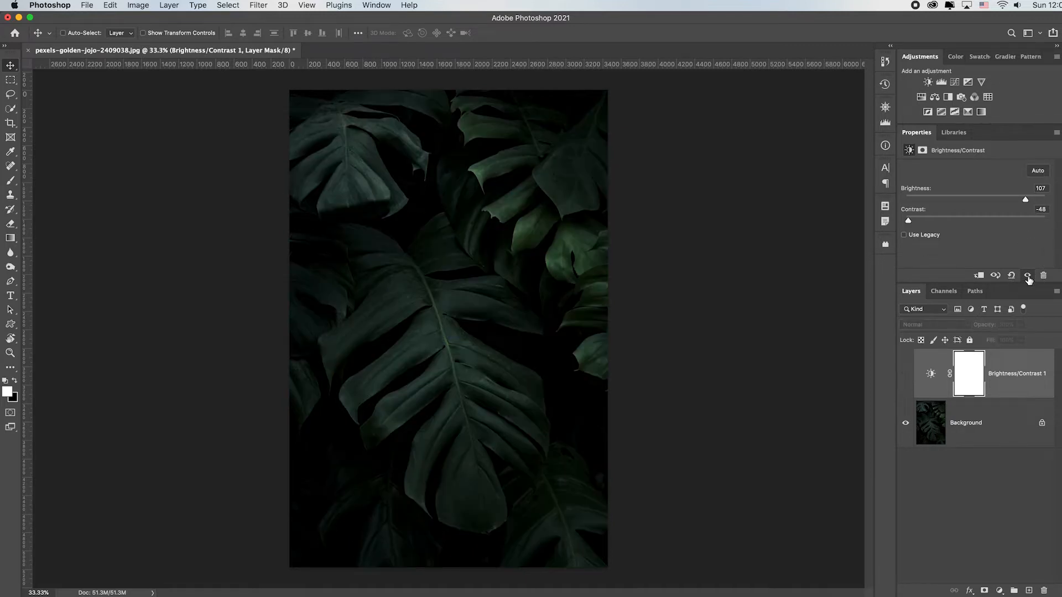
{"action": "left_click", "coordinate": [1027, 276]}
{"action": "left_click", "coordinate": [1028, 276]}
{"action": "left_click", "coordinate": [1027, 277]}
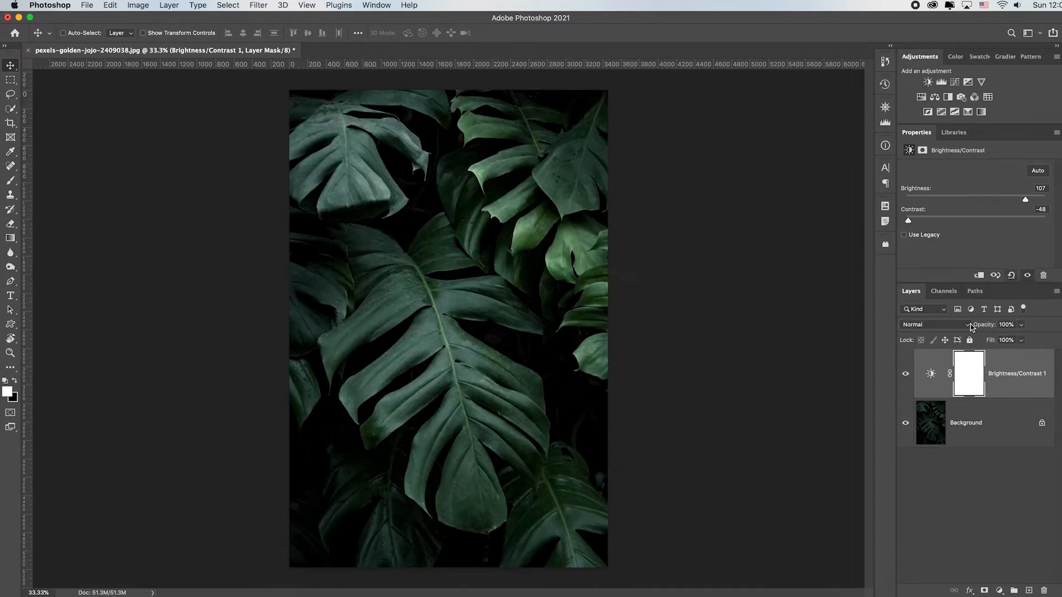
{"action": "left_click", "coordinate": [905, 376]}
{"action": "left_click", "coordinate": [905, 376]}
{"action": "left_click", "coordinate": [905, 376]}
{"action": "left_click", "coordinate": [905, 376]}
- Reset the Brightness/Contrast adjustment, reapply the automatic correction, and raise the brightness to 124
{"action": "left_click", "coordinate": [1012, 270]}
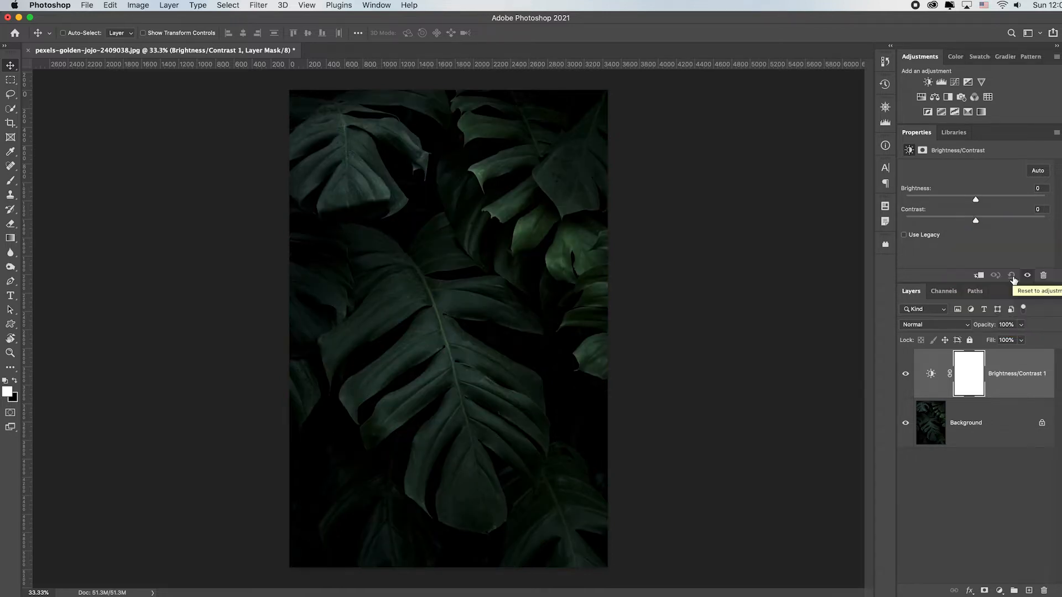
{"action": "left_click", "coordinate": [1038, 172]}
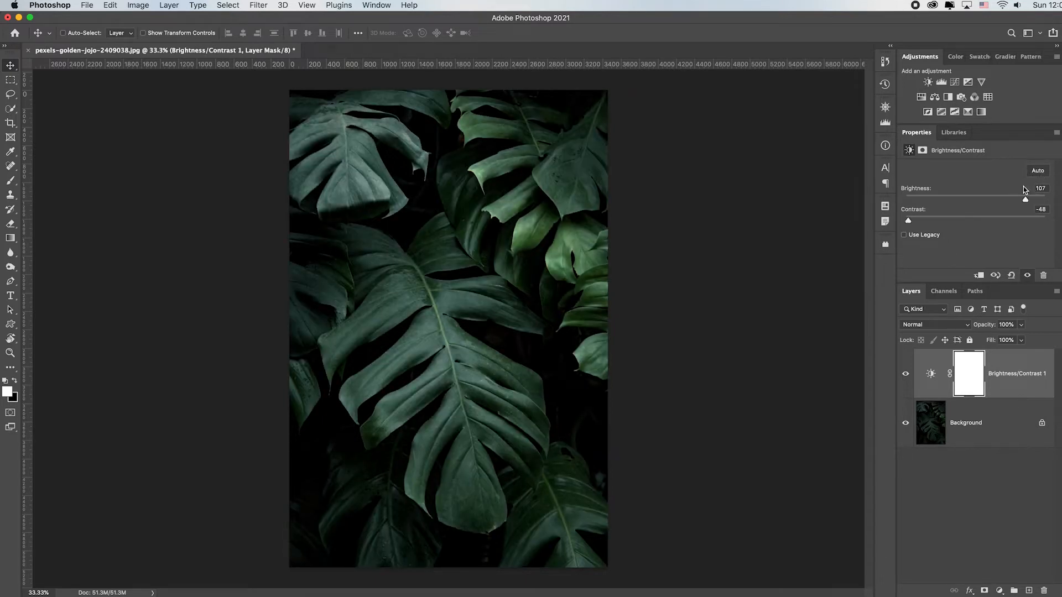
{"action": "left_click_drag", "start_coordinate": [1025, 199], "coordinate": [1033, 203]}
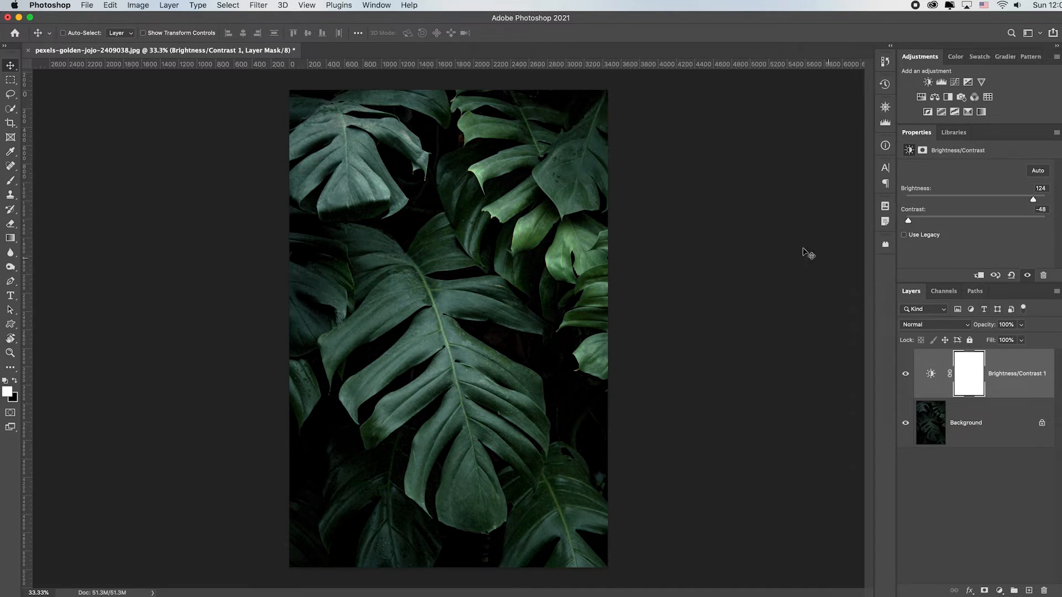
- Save the image in Photoshop format as pexels-golden-jojo-2409038.psd in Week 2 Images, replacing the existing file, and close the document
{"action": "left_click", "coordinate": [87, 5]}
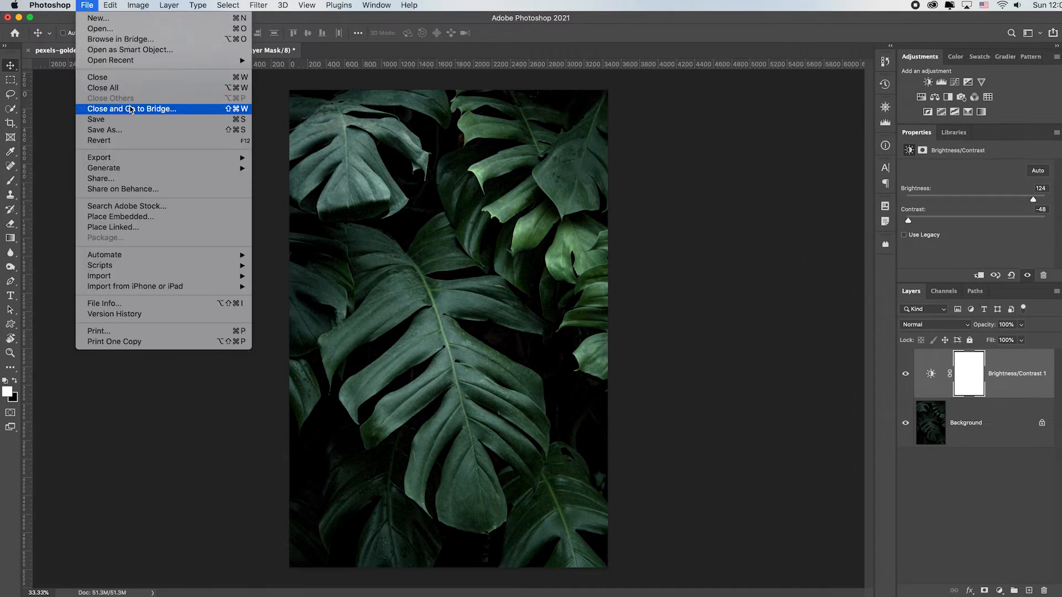
{"action": "left_click", "coordinate": [127, 130]}
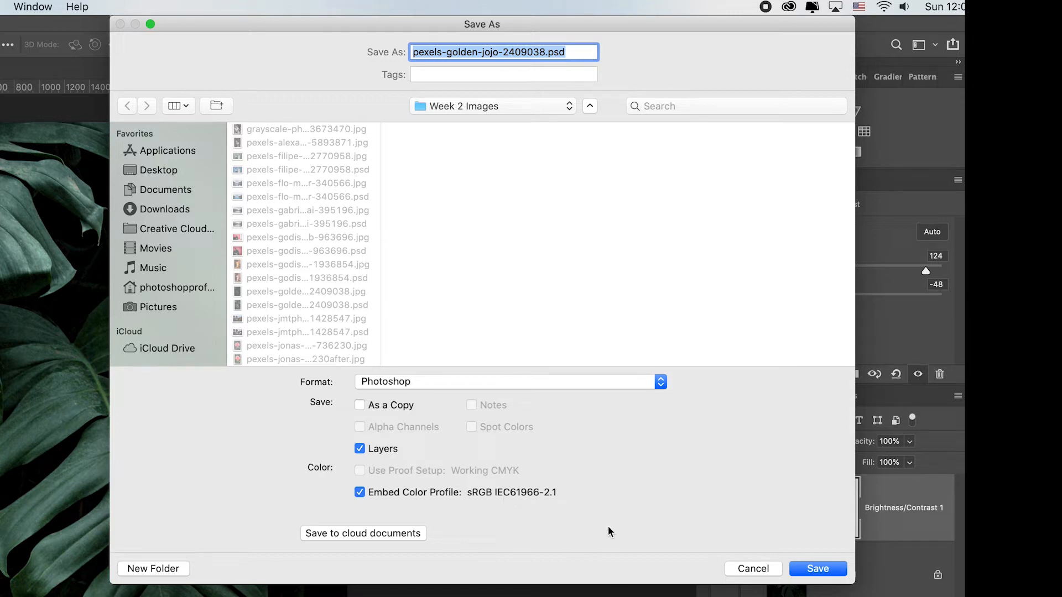
{"action": "left_click", "coordinate": [813, 569]}
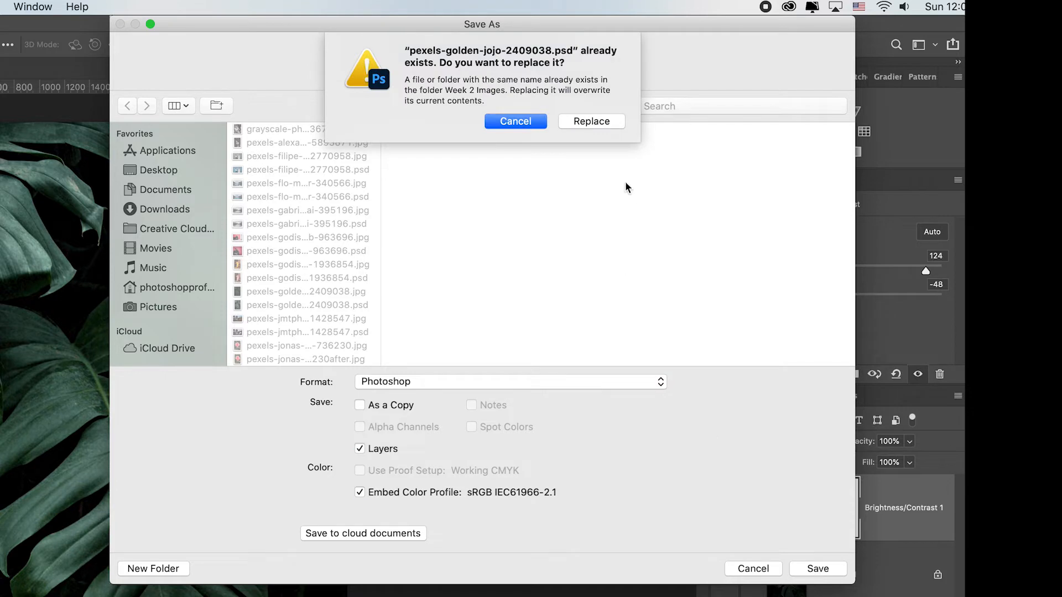
{"action": "left_click", "coordinate": [596, 123]}
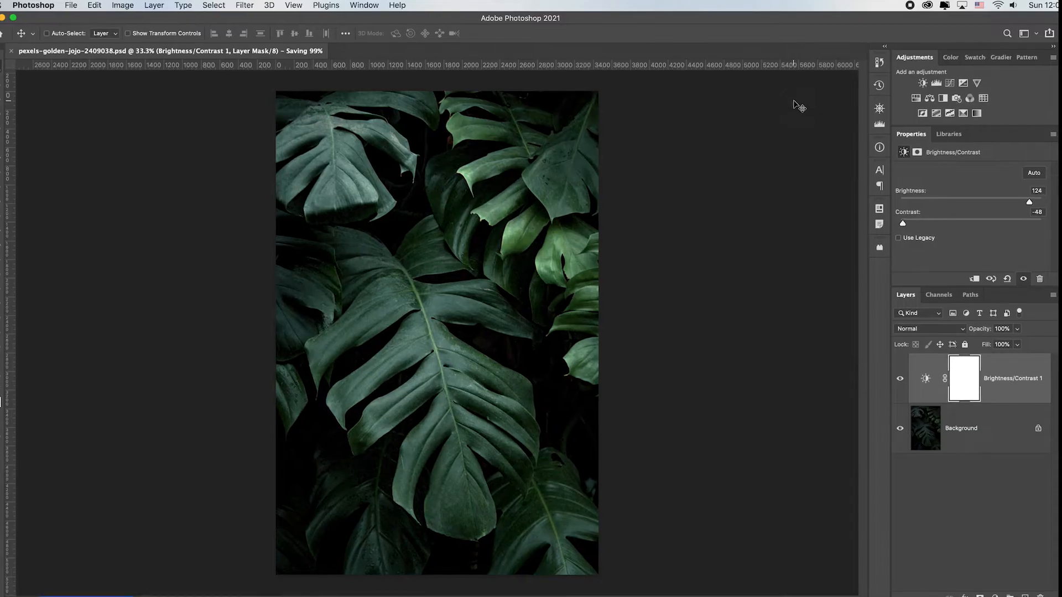
{"action": "left_click", "coordinate": [24, 50]}
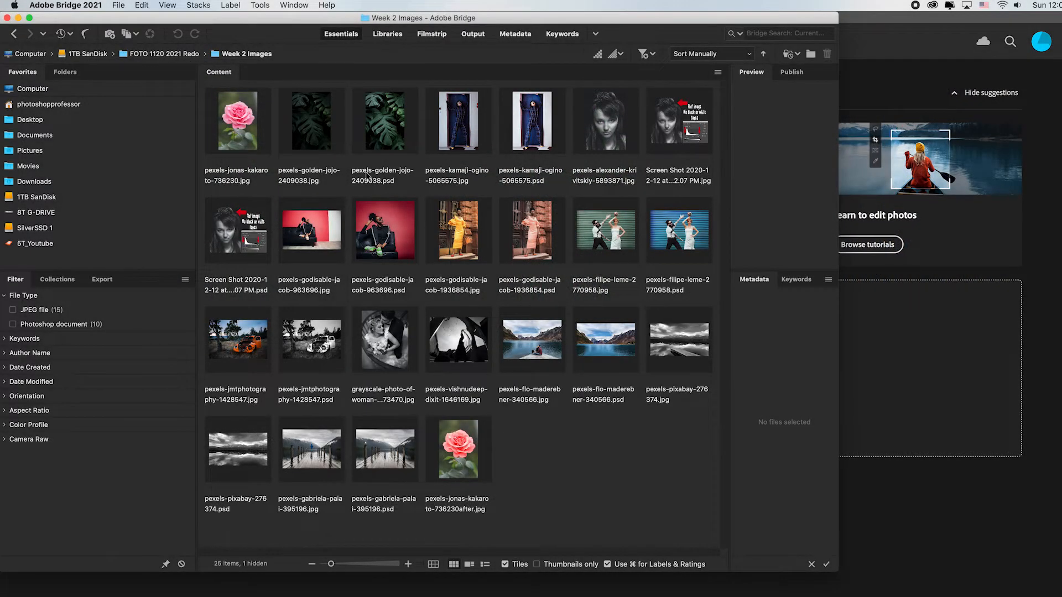
- In Adobe Bridge, compare pexels-golden-jojo-2409038.jpg and pexels-golden-jojo-2409038.psd side by side in the full-screen preview
{"action": "left_click", "coordinate": [311, 135]}
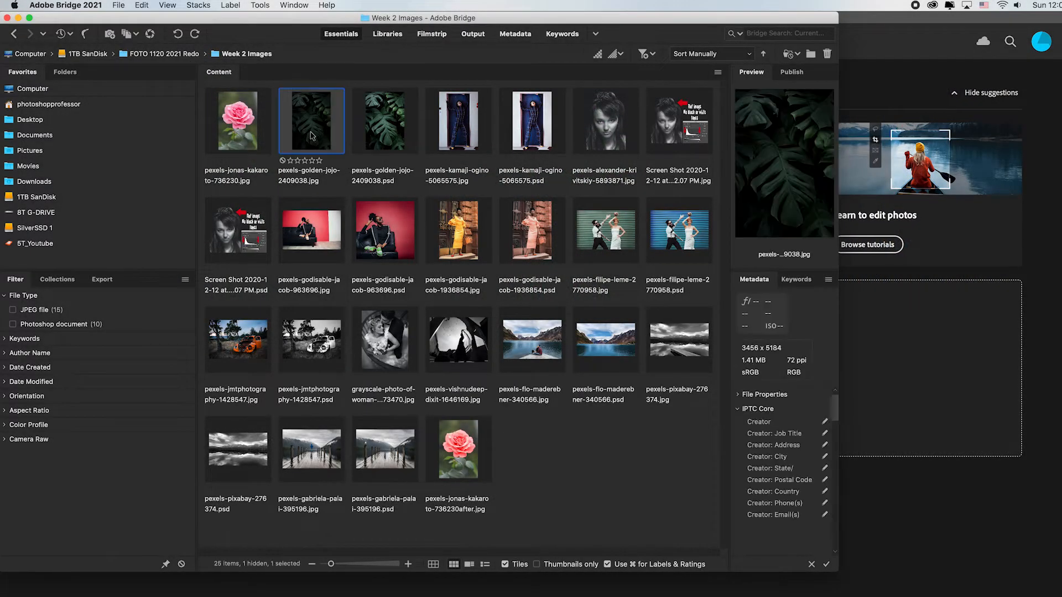
{"action": "left_click", "coordinate": [390, 124], "text": "shift"}
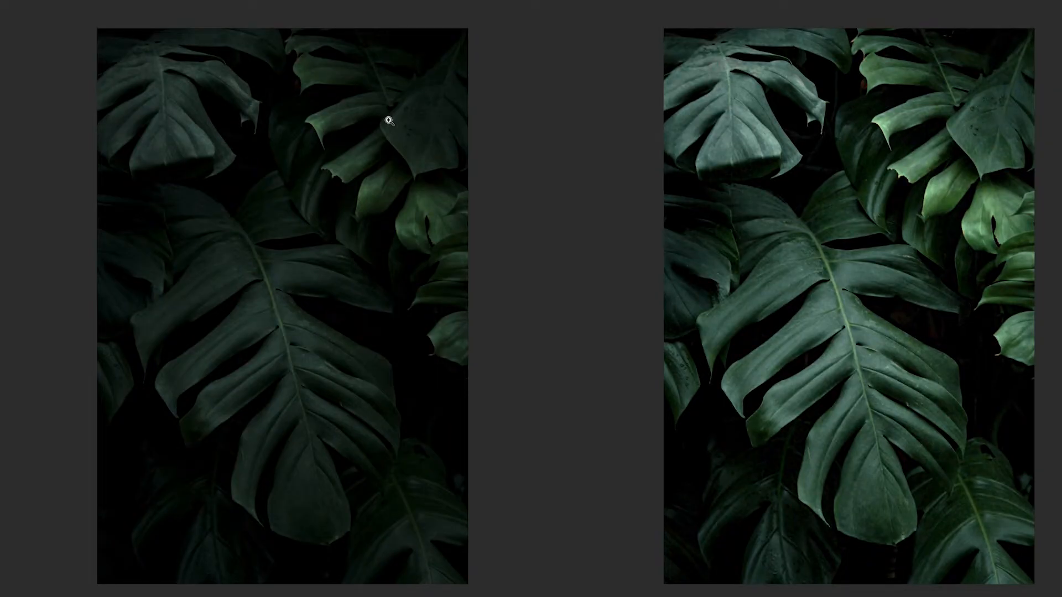
{"action": "key", "text": "space"}
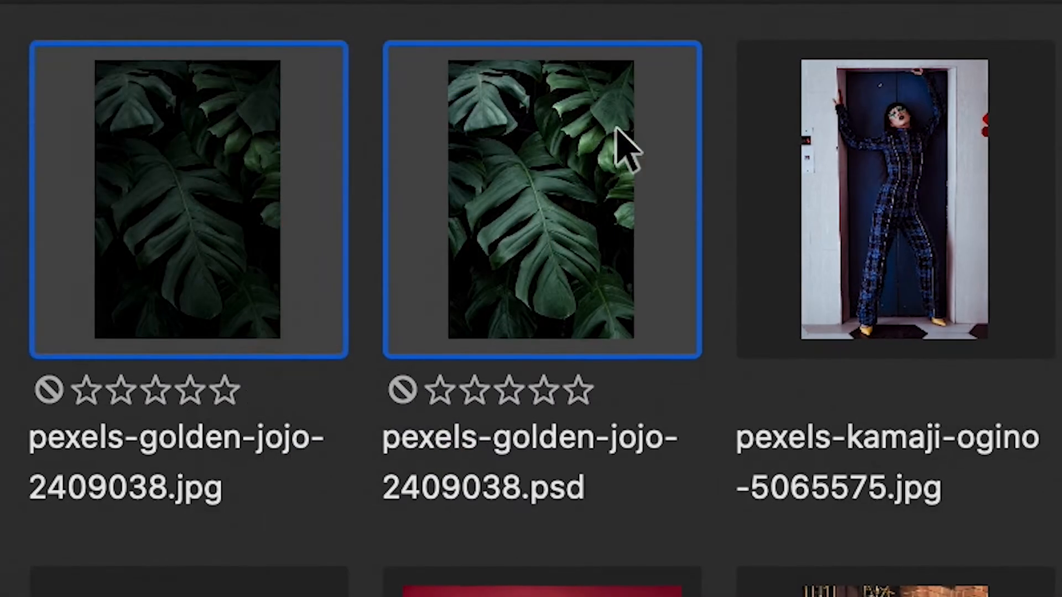
- Reopen pexels-golden-jojo-2409038.psd from Bridge in Photoshop
{"action": "left_click", "coordinate": [395, 128]}
{"action": "double_click", "coordinate": [575, 238]}
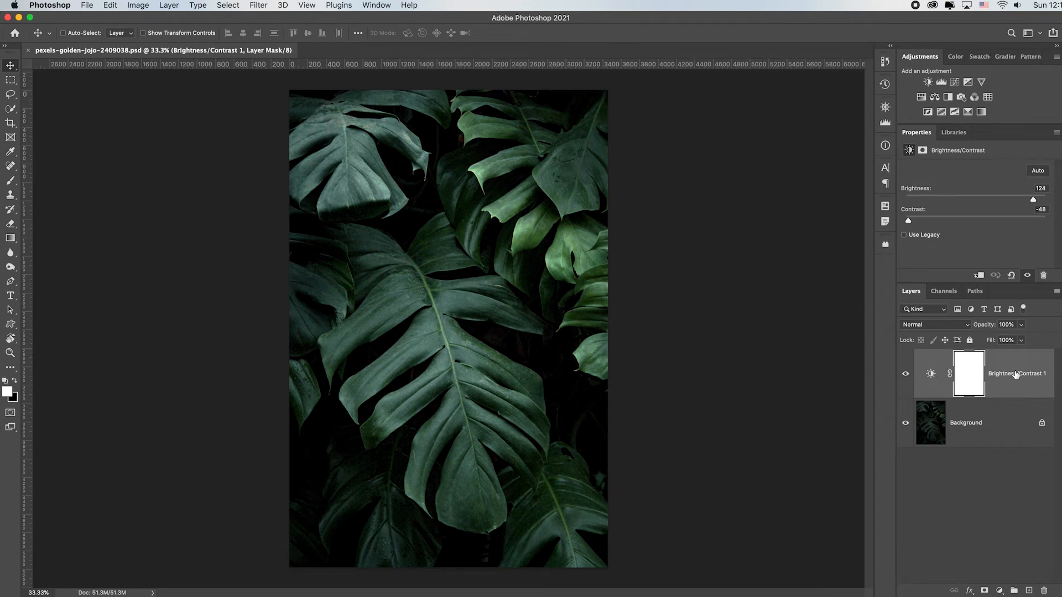
- Reset the Brightness/Contrast adjustment layer and set its brightness to 150 and contrast to 29
{"action": "left_click", "coordinate": [1011, 276]}
{"action": "left_click_drag", "start_coordinate": [975, 200], "coordinate": [1058, 201]}
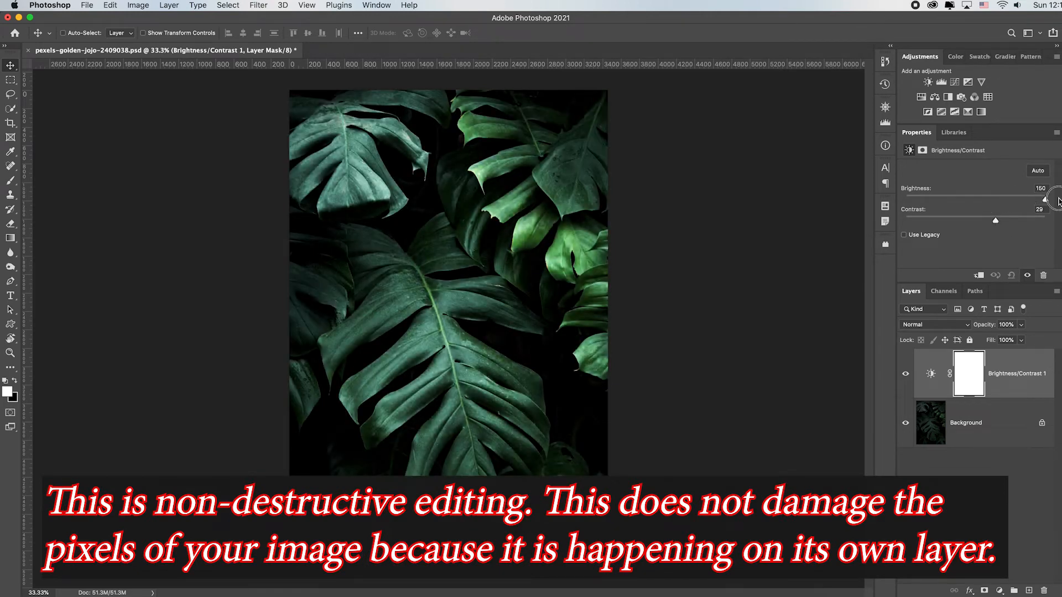